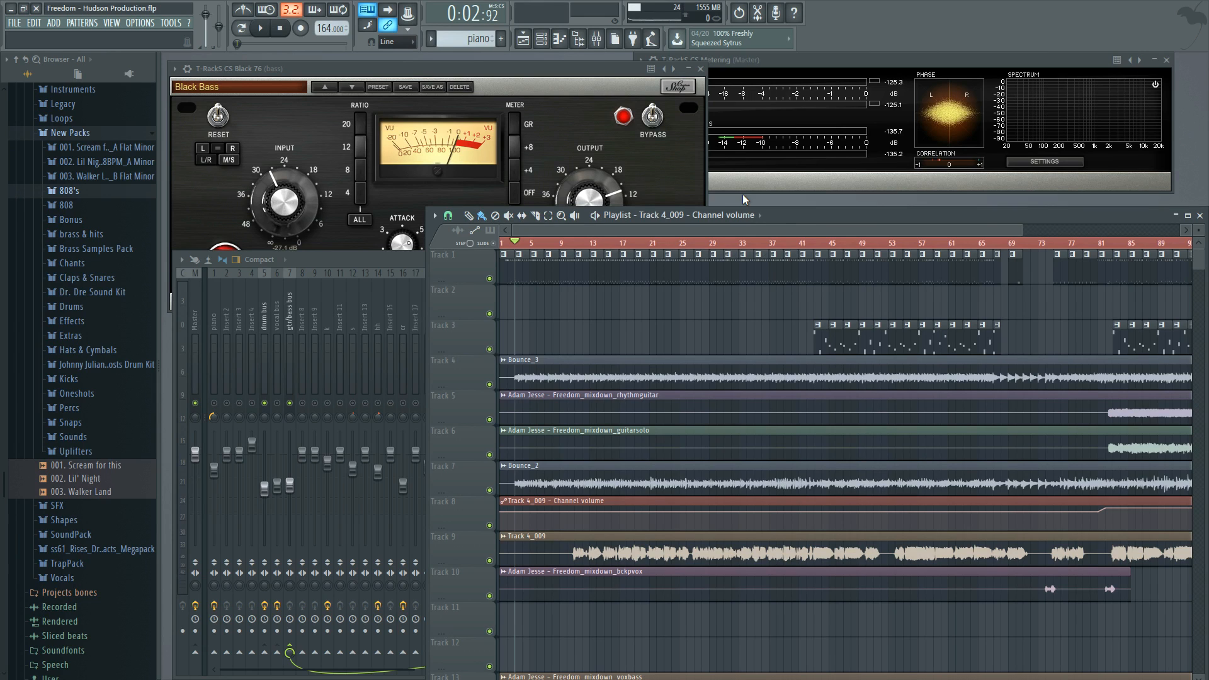
Bring the mixer forward and play back the isolated bass track, stopping after a short listen
click(365, 261)
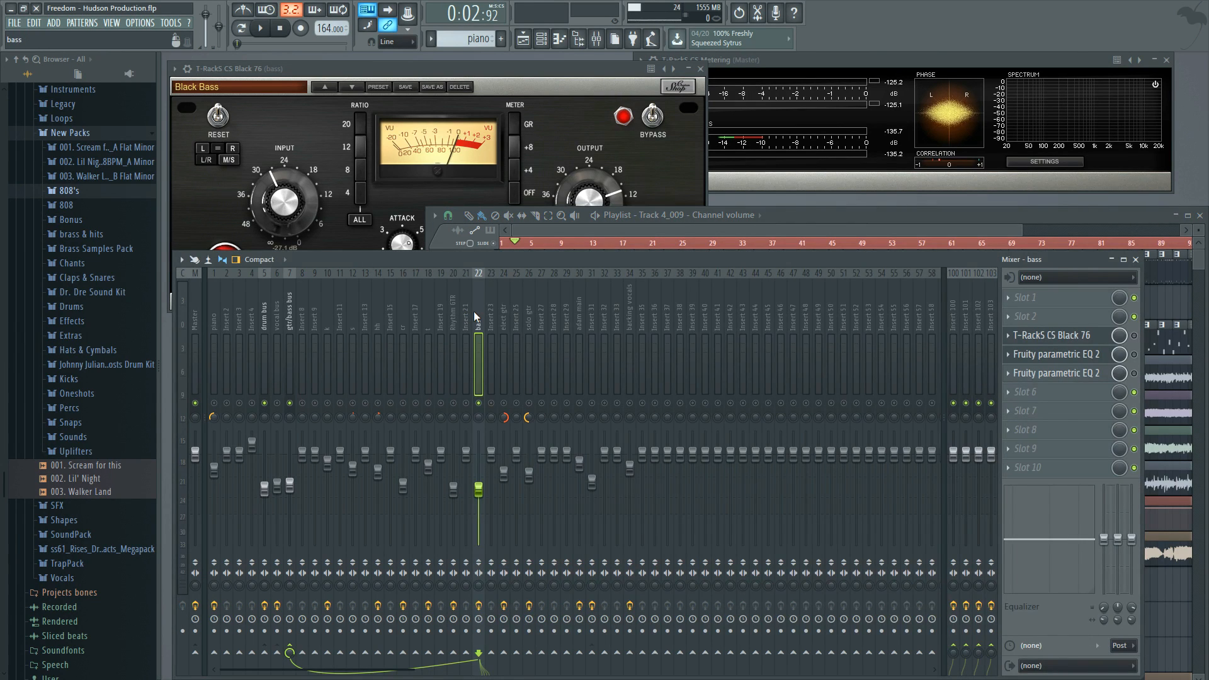
click(261, 32)
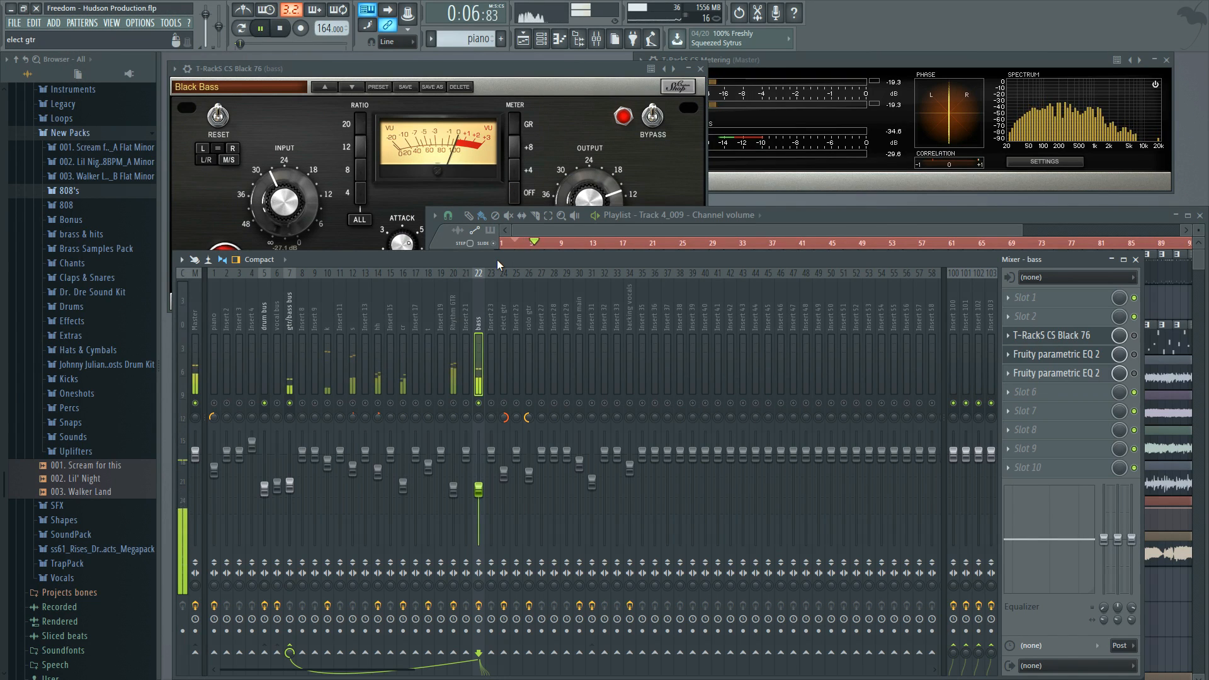
click(281, 31)
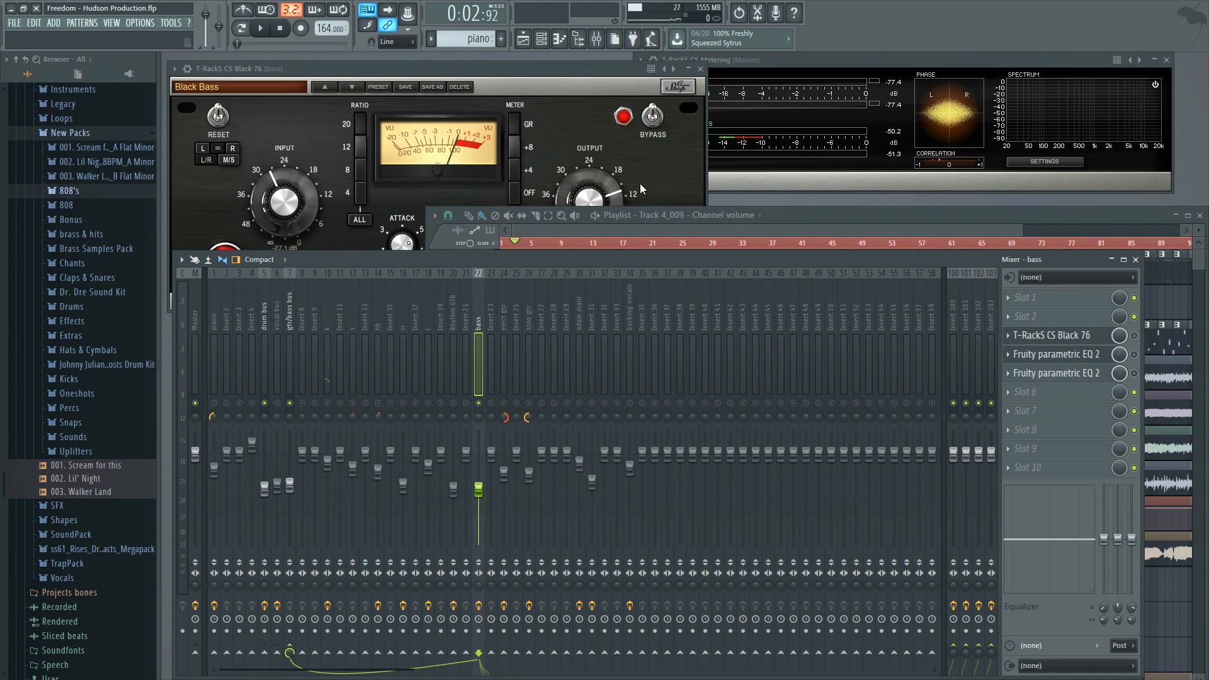
Show the bass track's T-RackS CS Black 76 compressor, enable it in slot 3 during playback, and stop playback
click(533, 67)
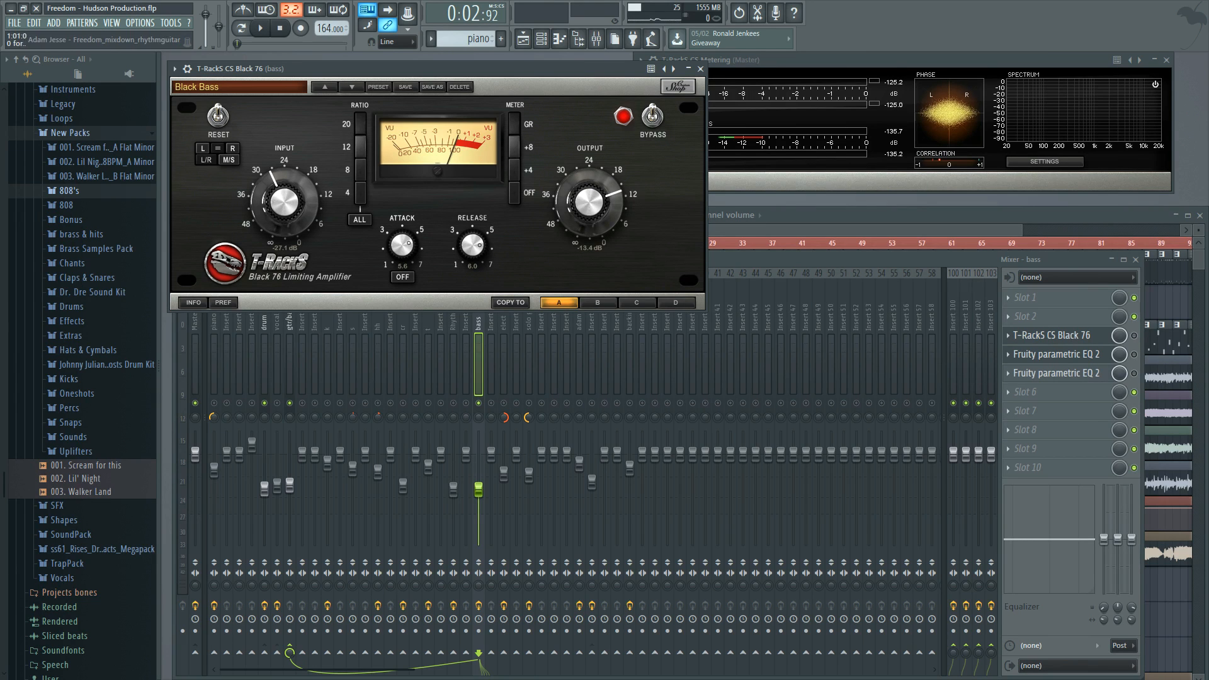
click(261, 30)
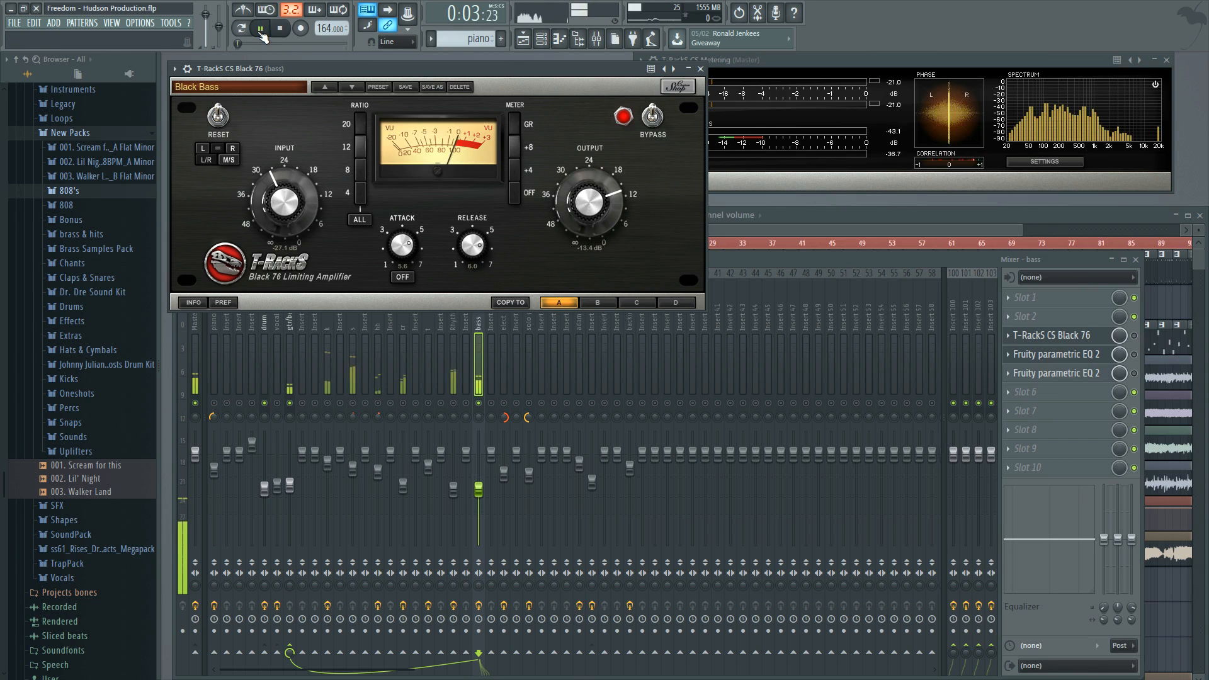
click(1135, 339)
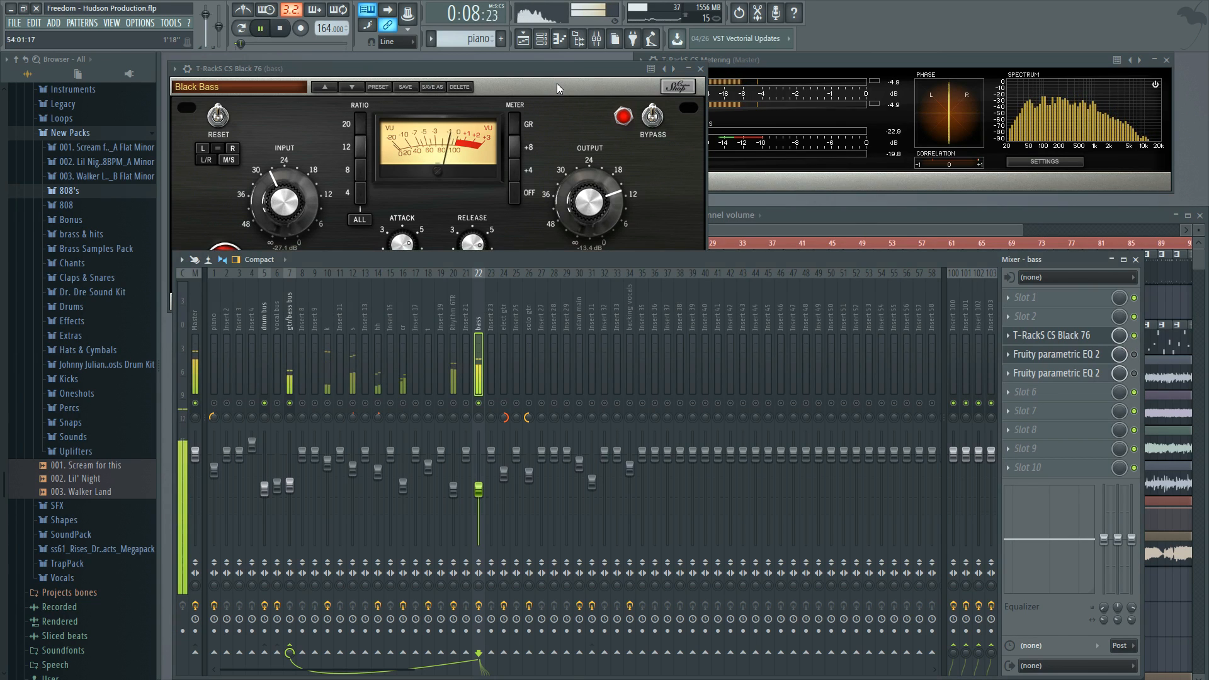
click(282, 33)
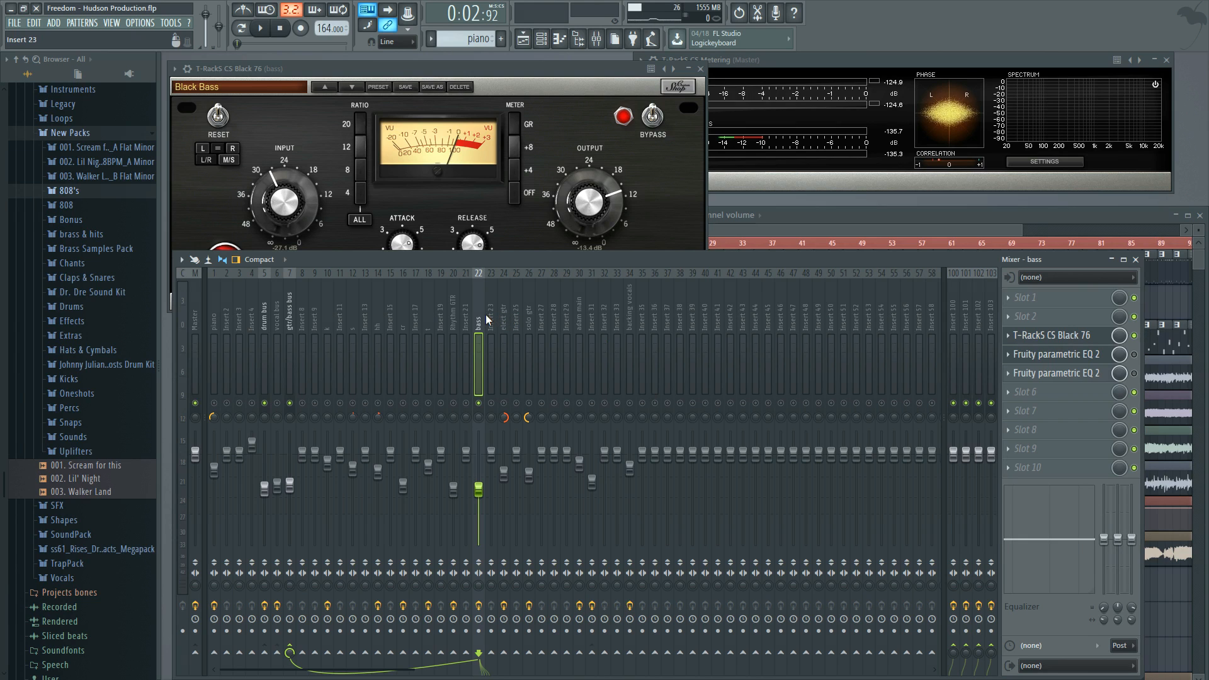
Audition the compressed bass with the Rhythm GTR track unmuted, and again with the kick track (k) in its place
click(260, 28)
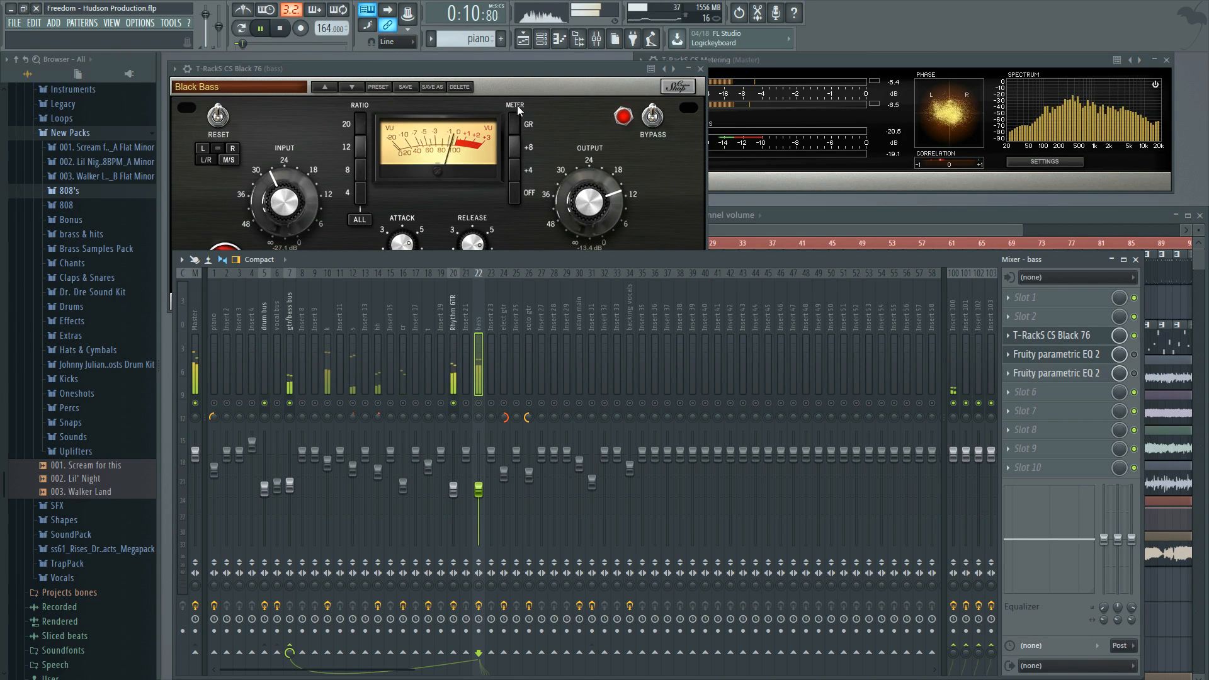
click(287, 31)
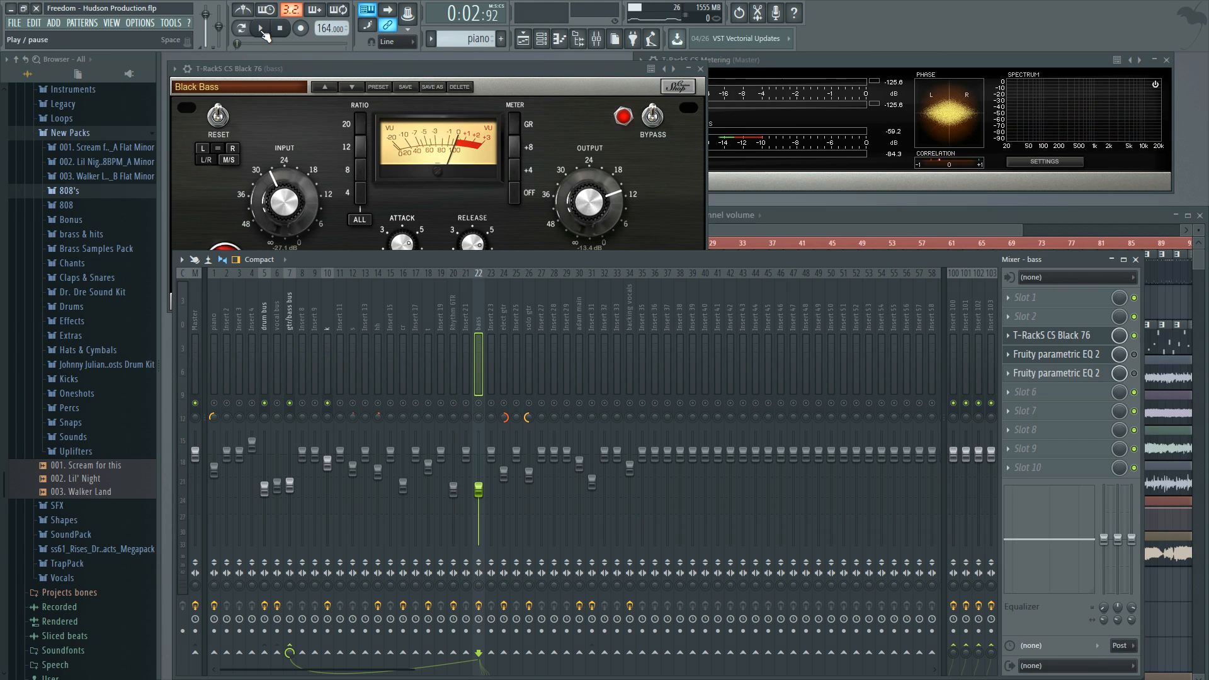
key(space)
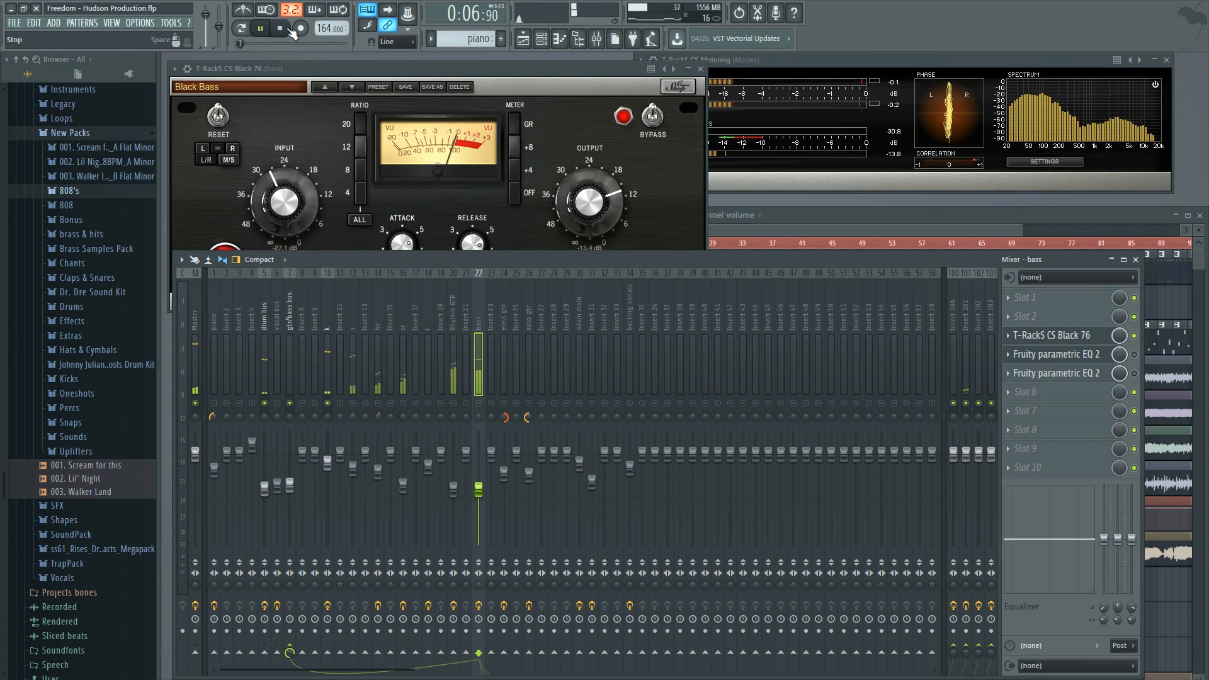
click(287, 29)
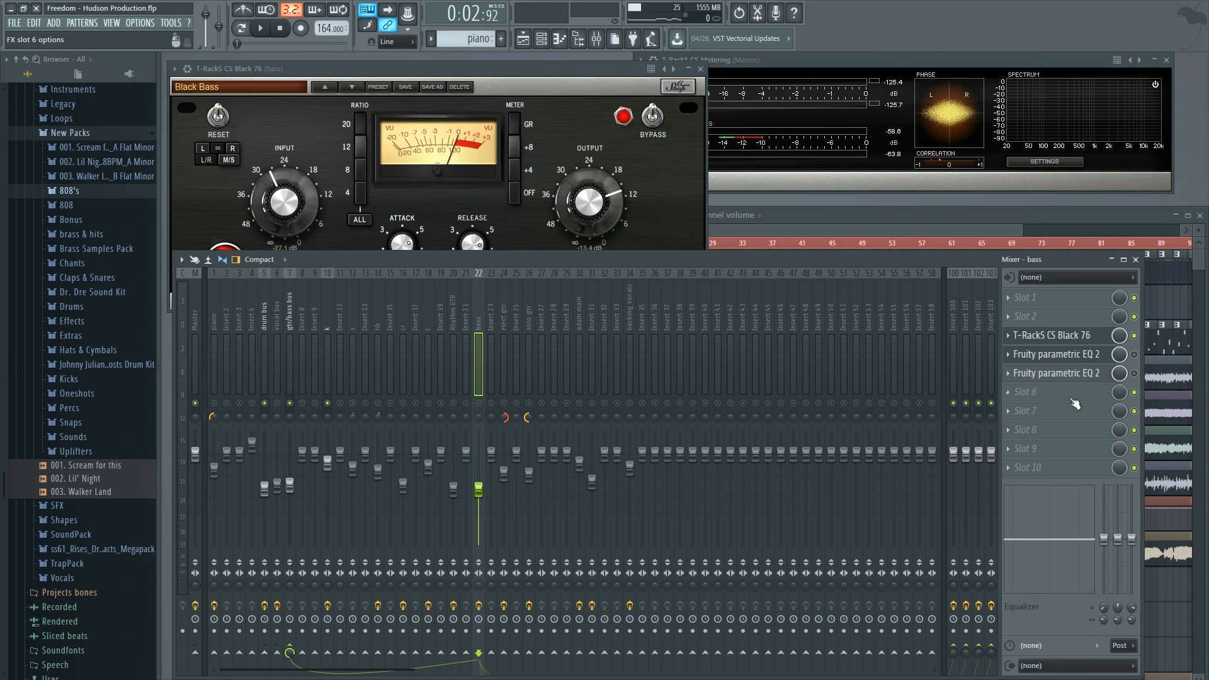
Open the bass track's Fruity parametric EQ 2 from slot 4 and examine its low-frequency bands and high-end cut
click(1077, 357)
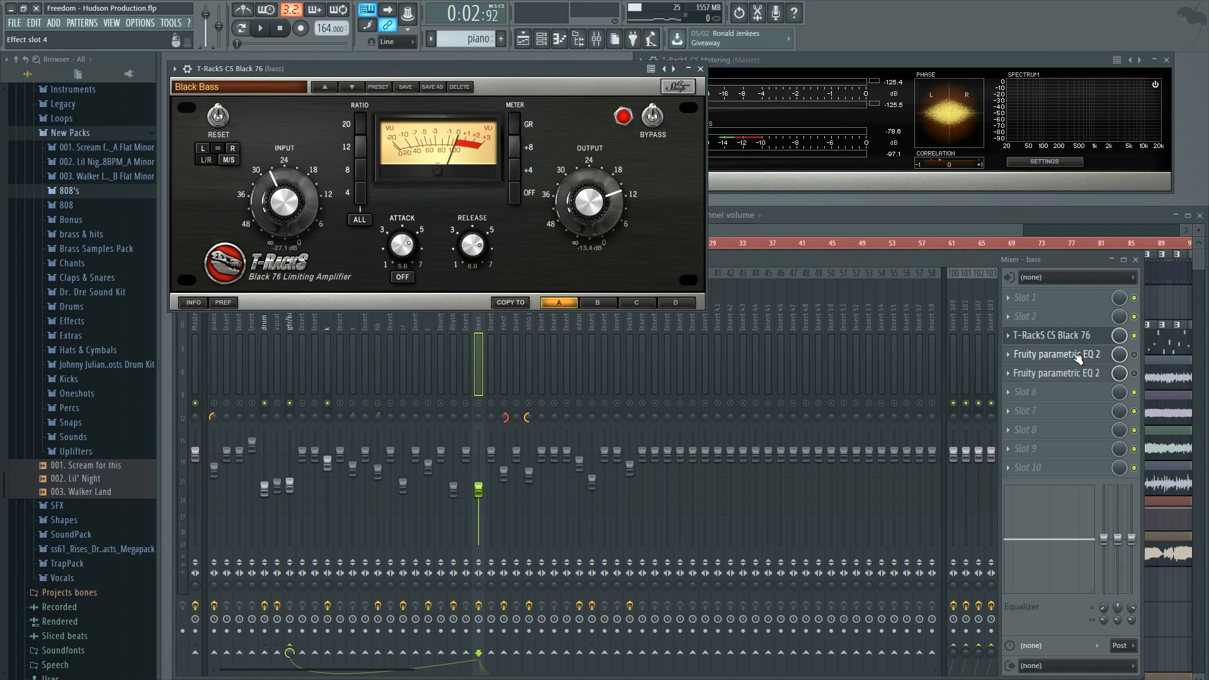
click(1078, 357)
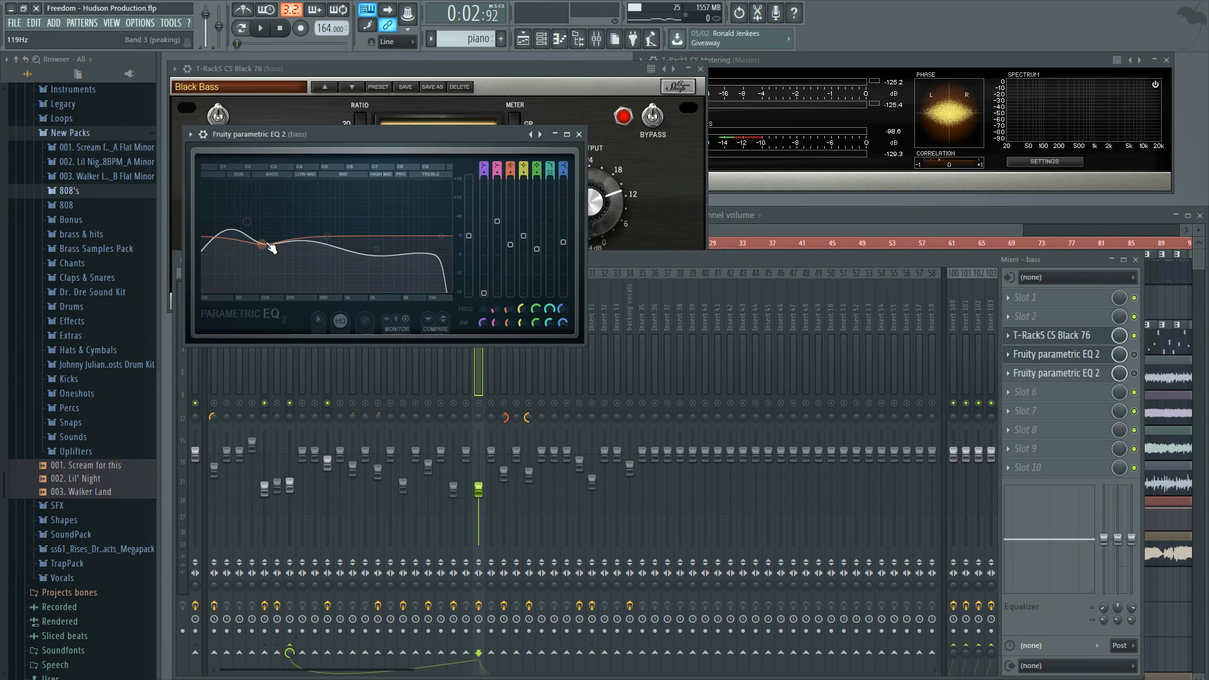
drag(271, 247, 267, 249)
drag(216, 233, 221, 228)
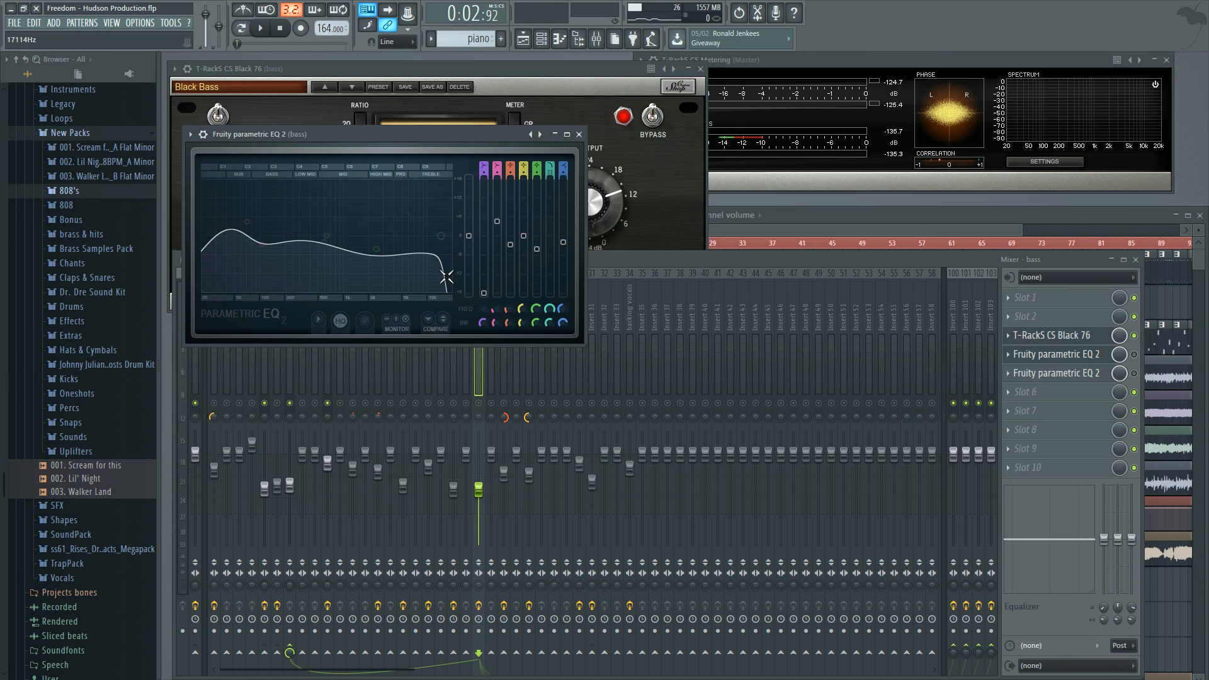
Audition the bass with the slot 4 equalizer enabled, and again with the kick and Rhythm GTR tracks unmuted
click(628, 258)
key(space)
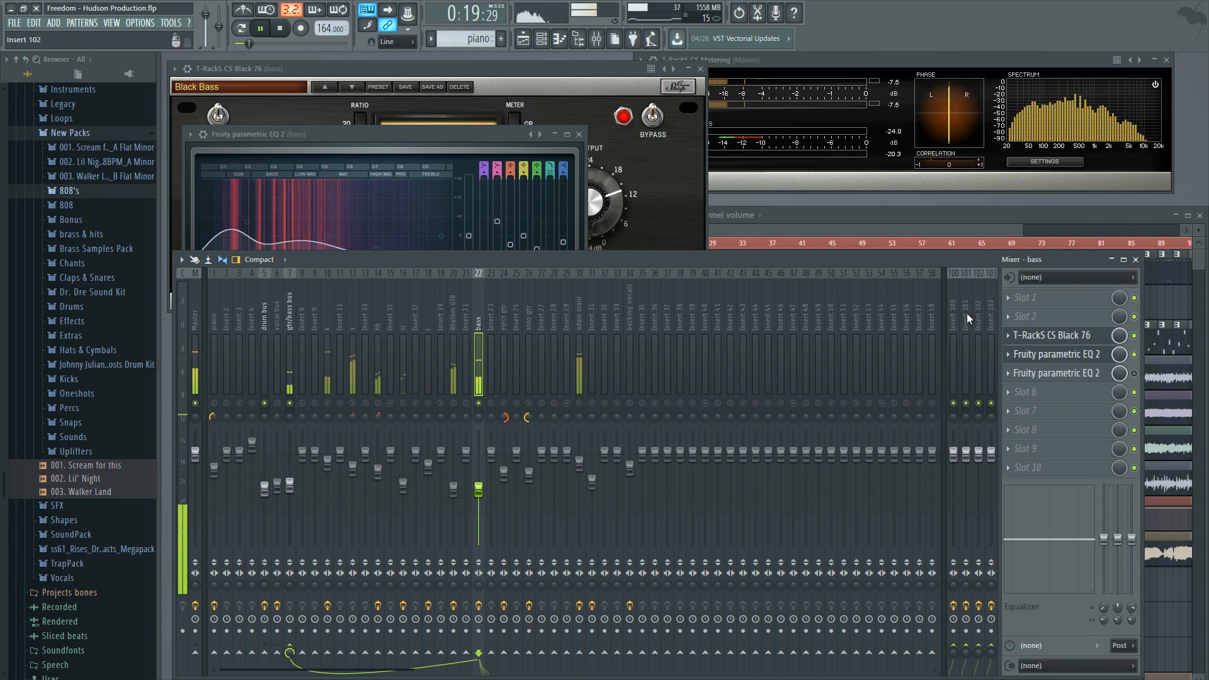
click(284, 31)
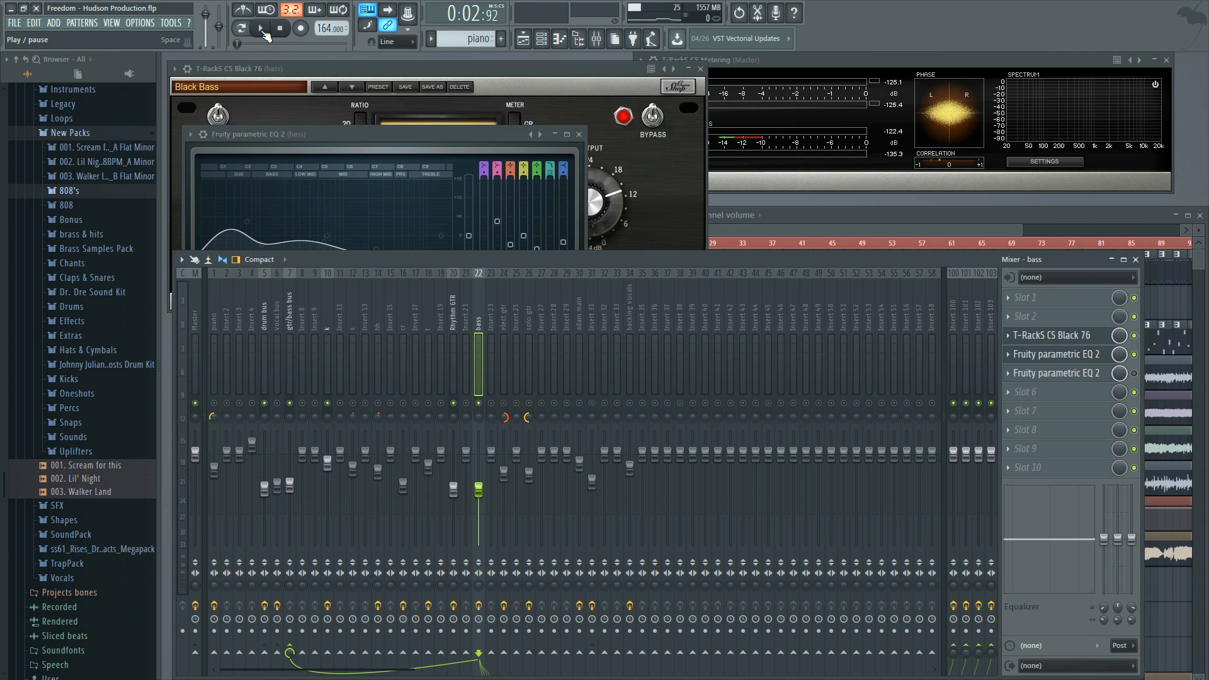
key(space)
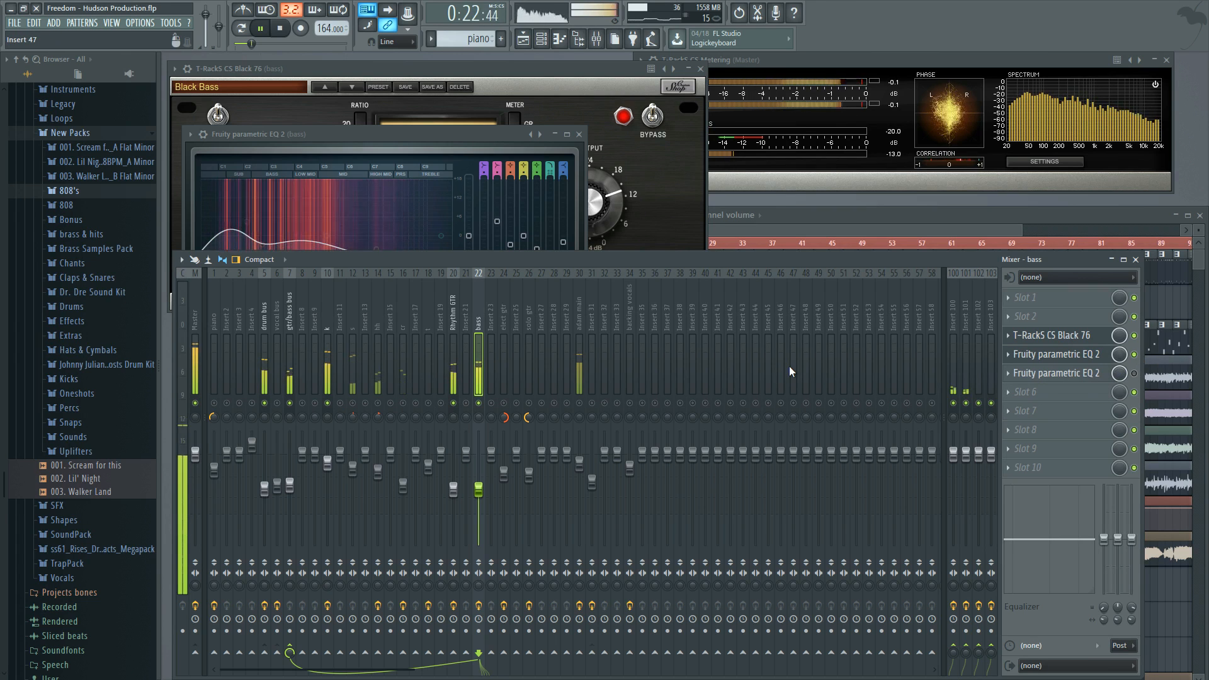
key(space)
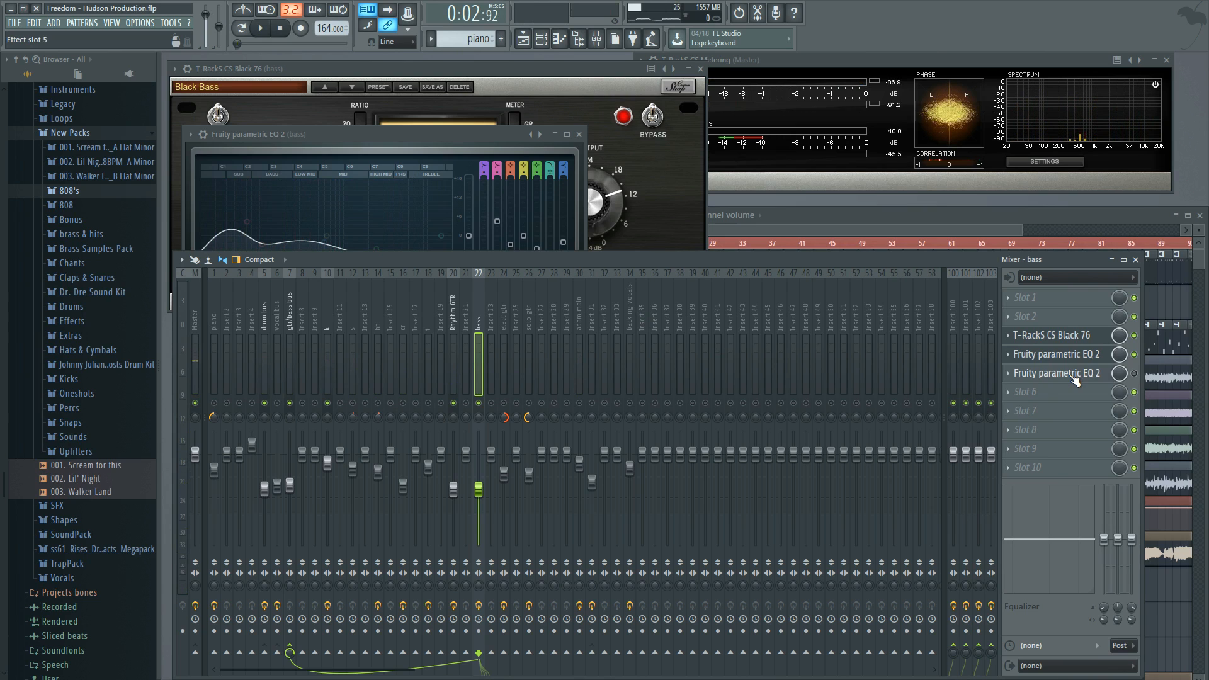
Open the bass track's second Fruity parametric EQ 2 from slot 5, inspect its low band, and enable the effect
click(1074, 377)
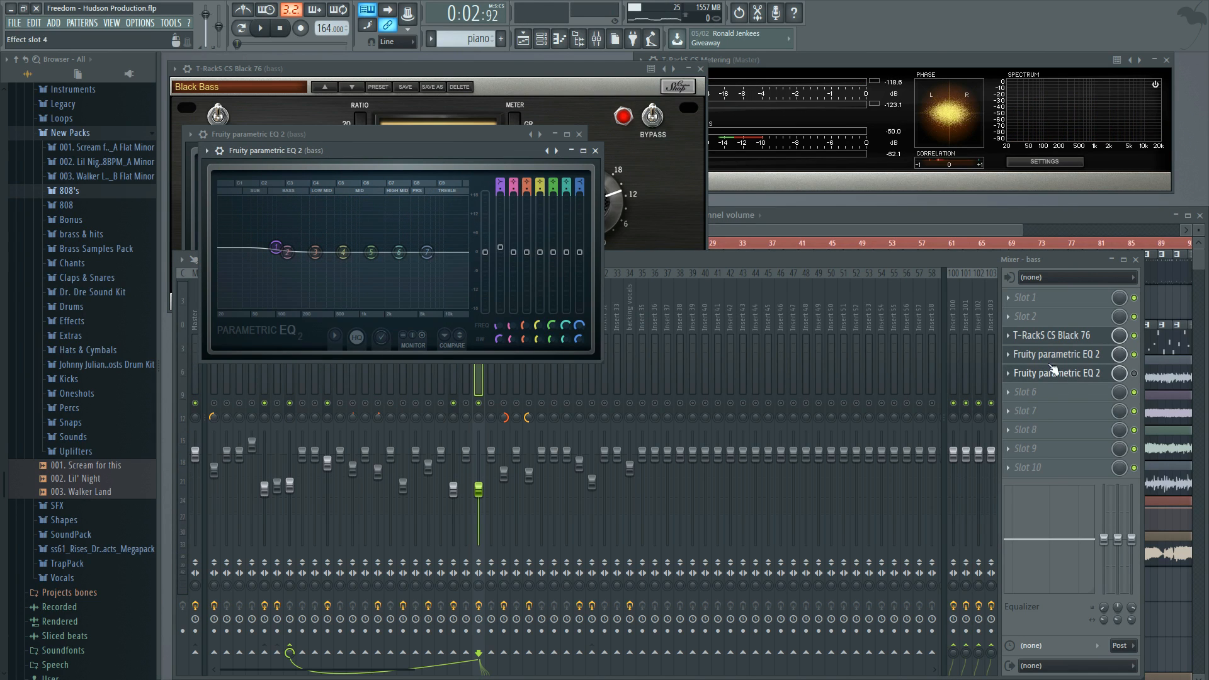
mouse_move(273, 251)
mouse_down()
mouse_move(241, 243)
mouse_move(275, 251)
mouse_up()
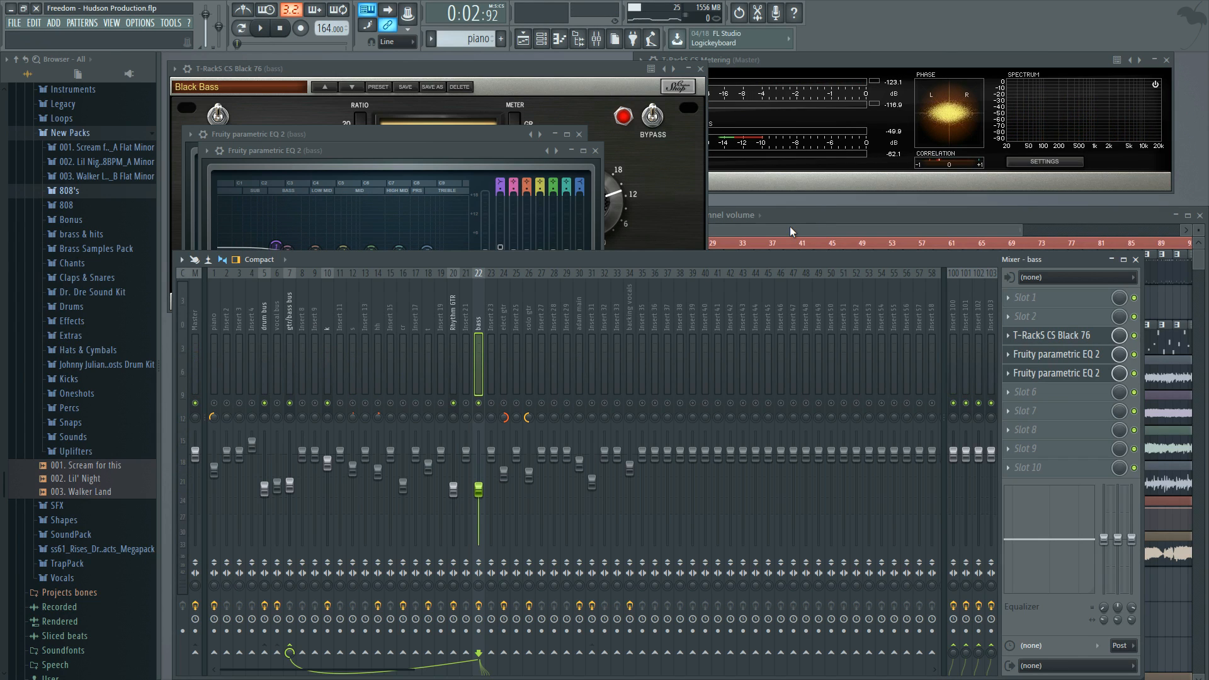
Place the playlist playhead just after bar 81, where the rhythm and solo guitar clips come in, and return to the mixer
click(784, 228)
drag(952, 214, 995, 210)
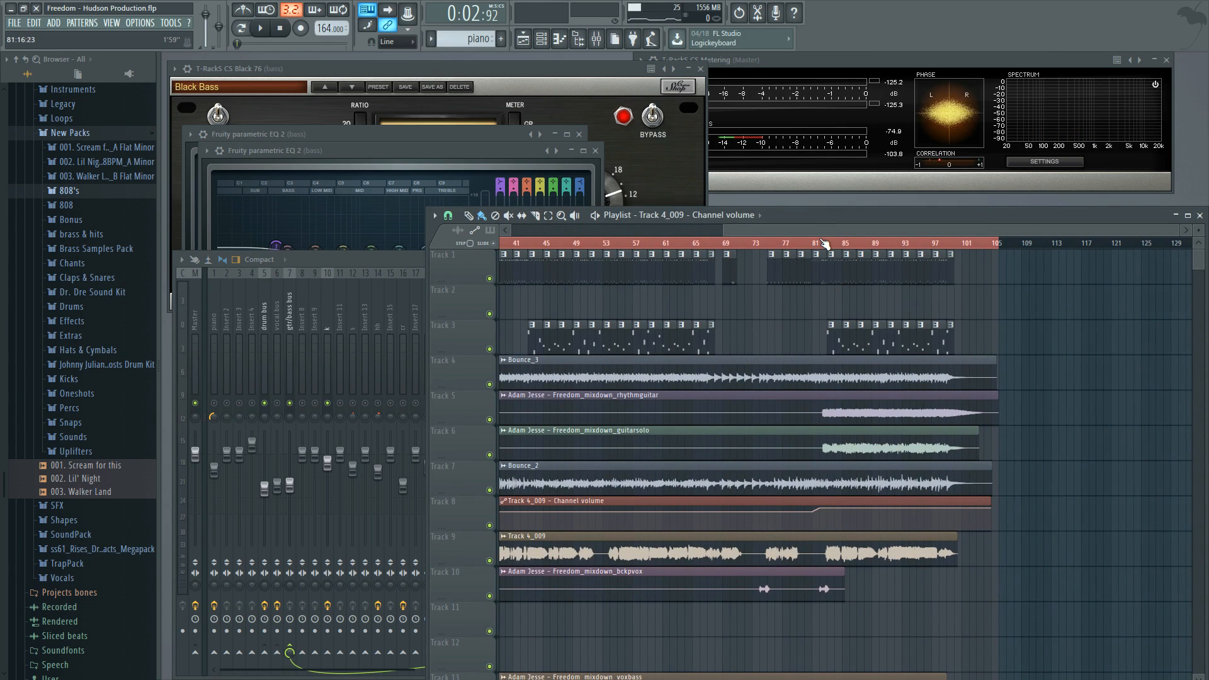
click(820, 243)
key(F9)
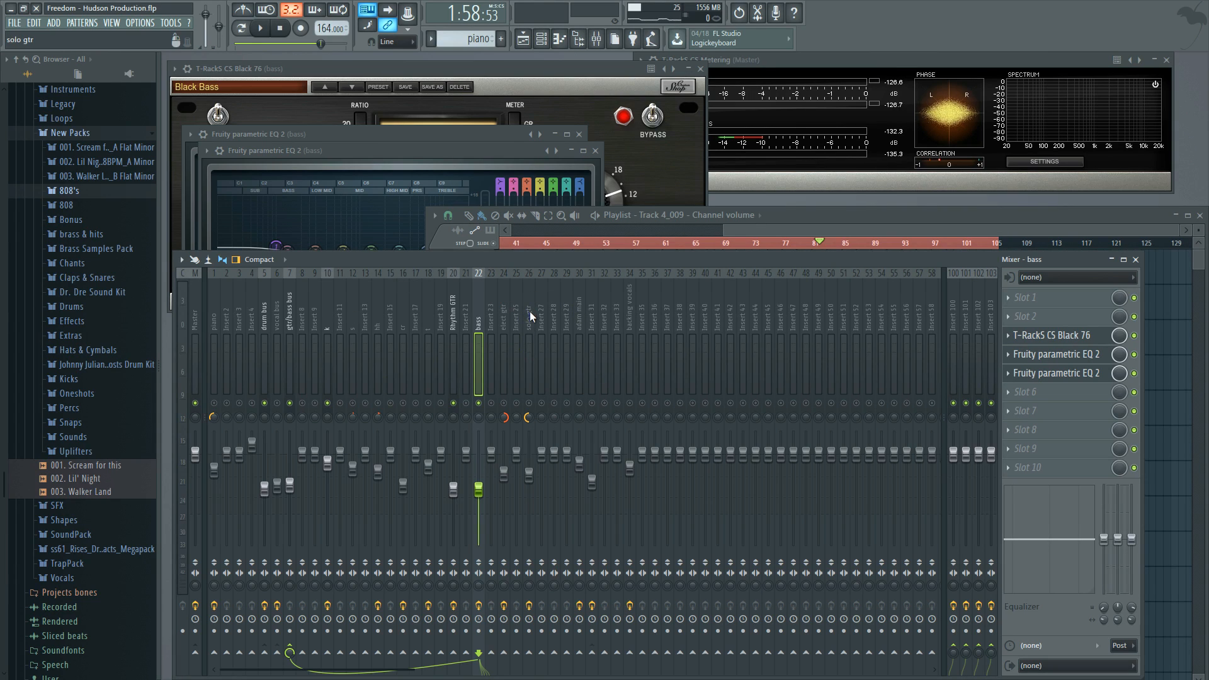
Audition the section with the elect gtr and solo gtr tracks unmuted, and again with every mixer track unmuted
click(529, 403)
click(260, 28)
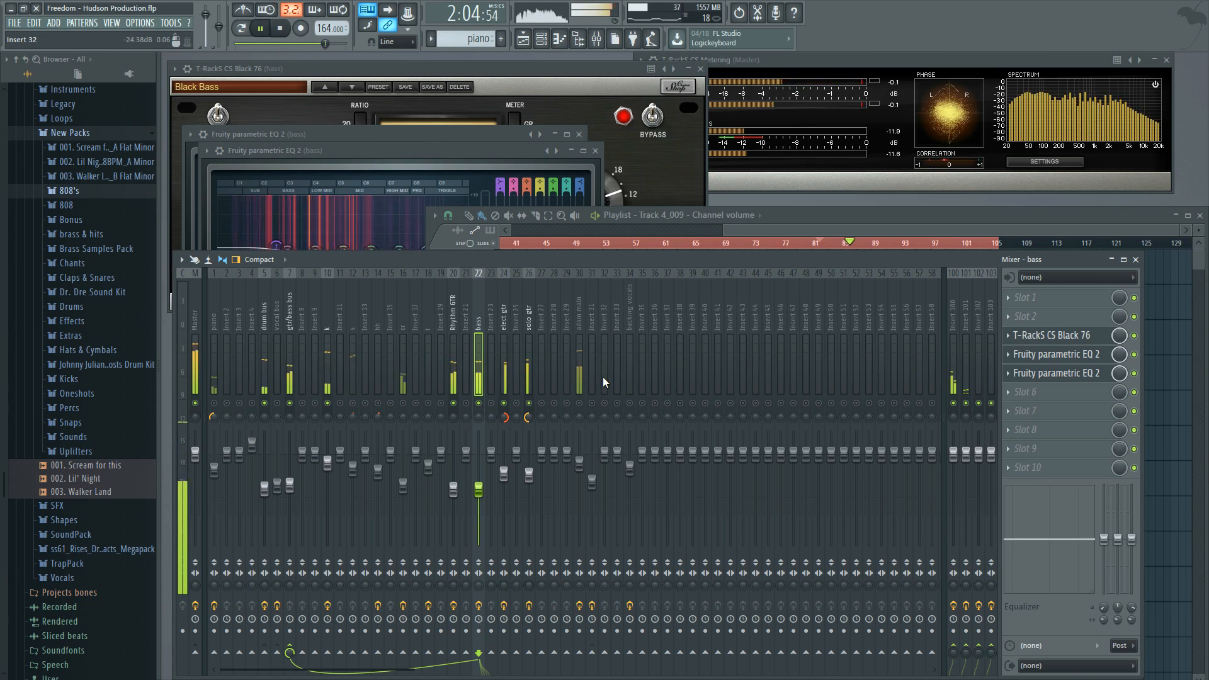
click(282, 30)
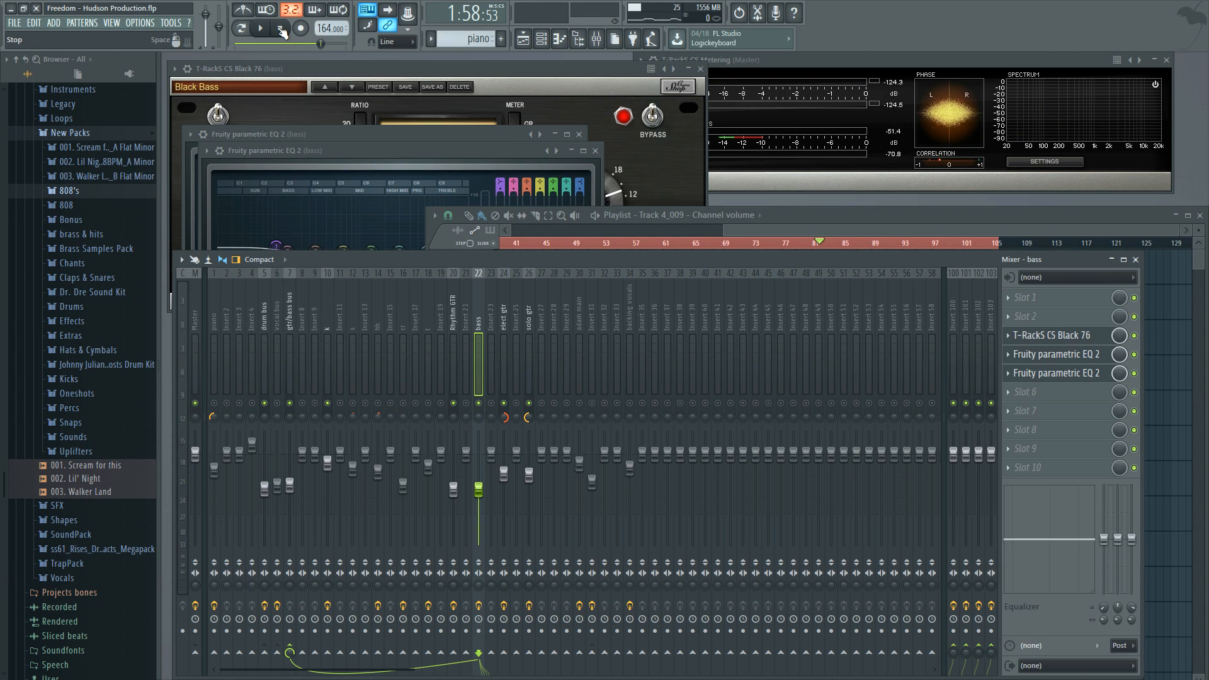
key(space)
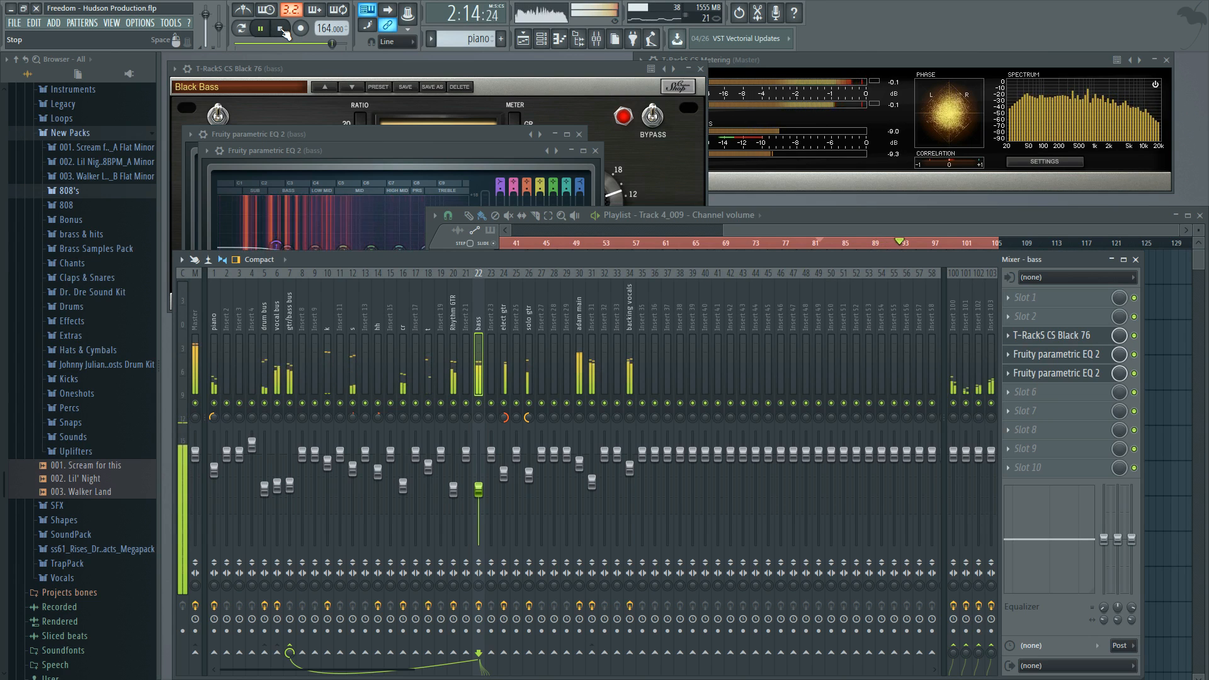
click(285, 32)
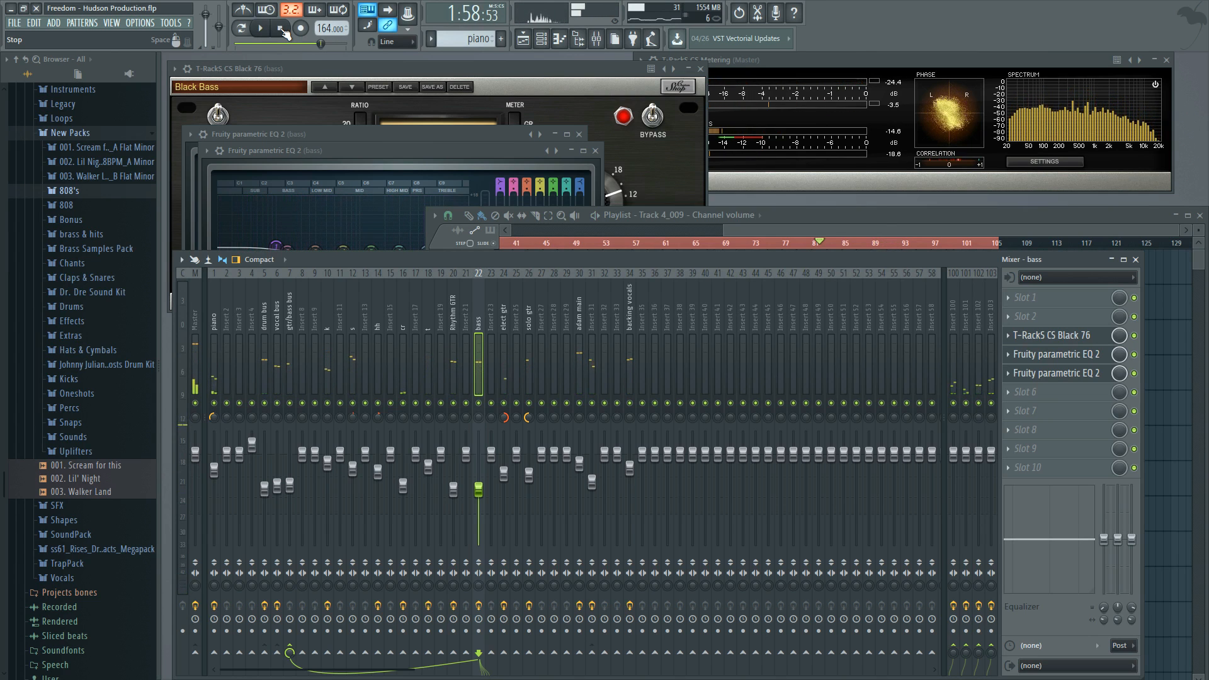